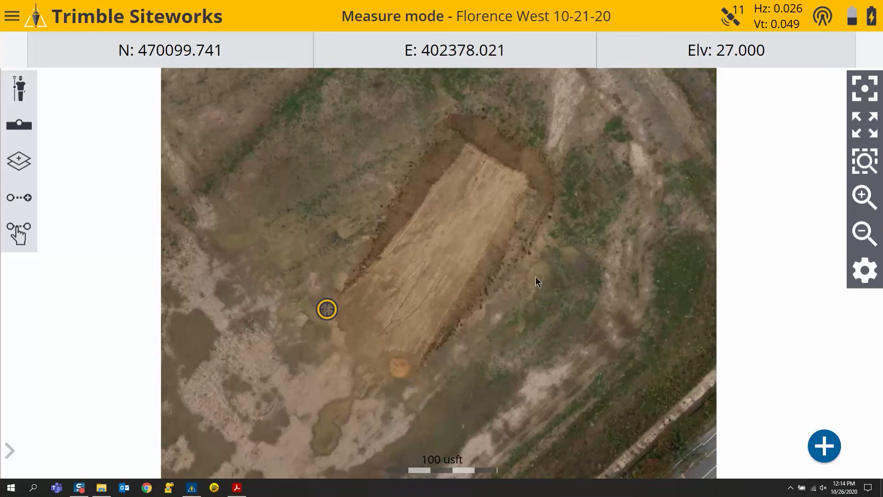
Open the main menu and expand the Project Setup options.
click(12, 18)
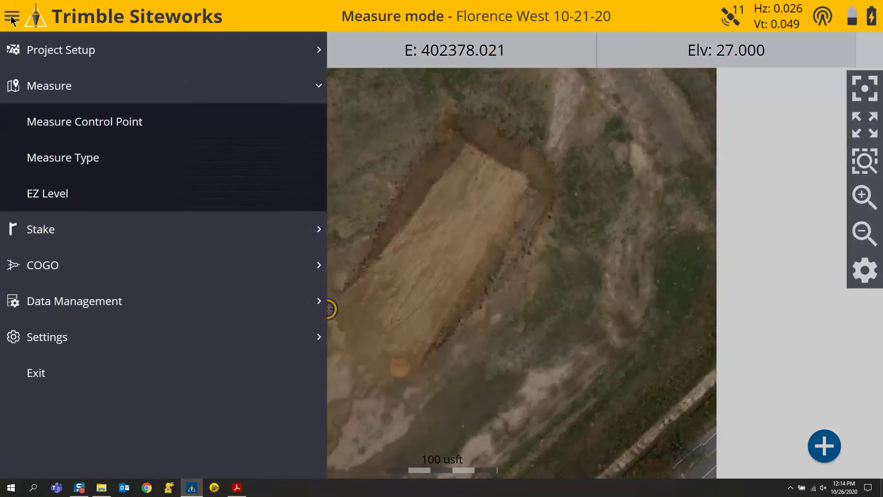
click(75, 54)
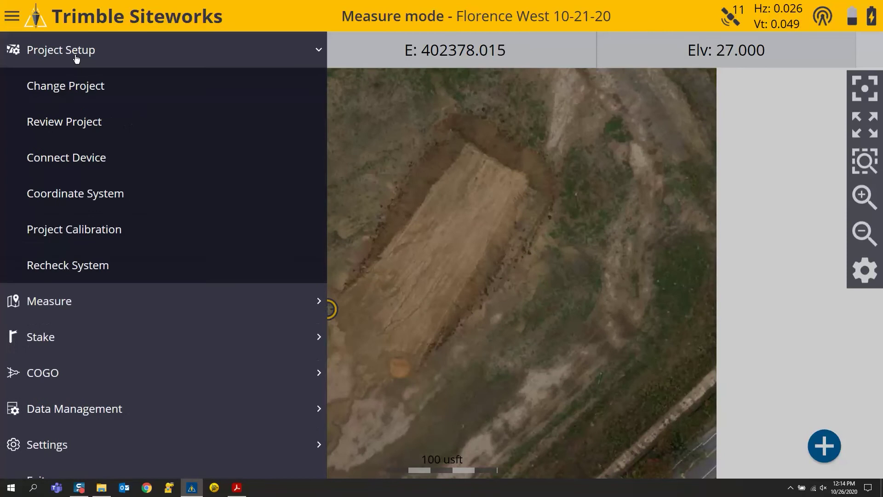
Confirm Florence West 10-21-20 uses work order Stockpile Topo 10-26-2020, then close back to the map.
click(120, 91)
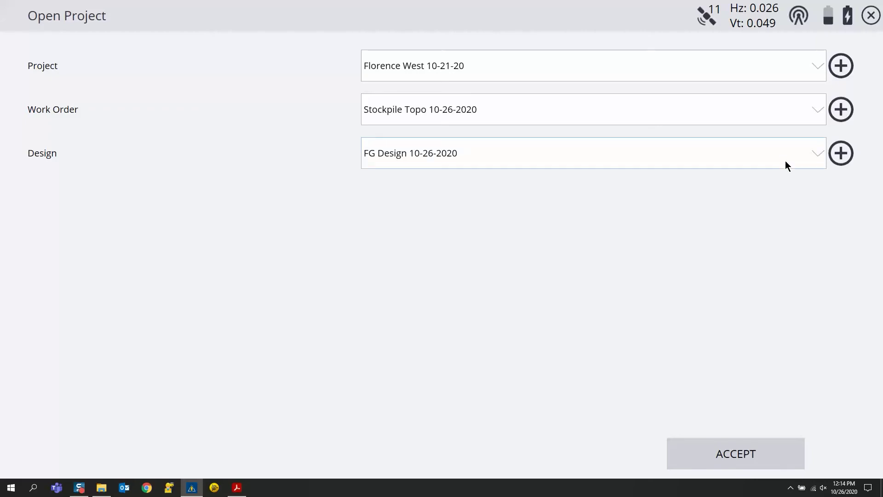
click(736, 460)
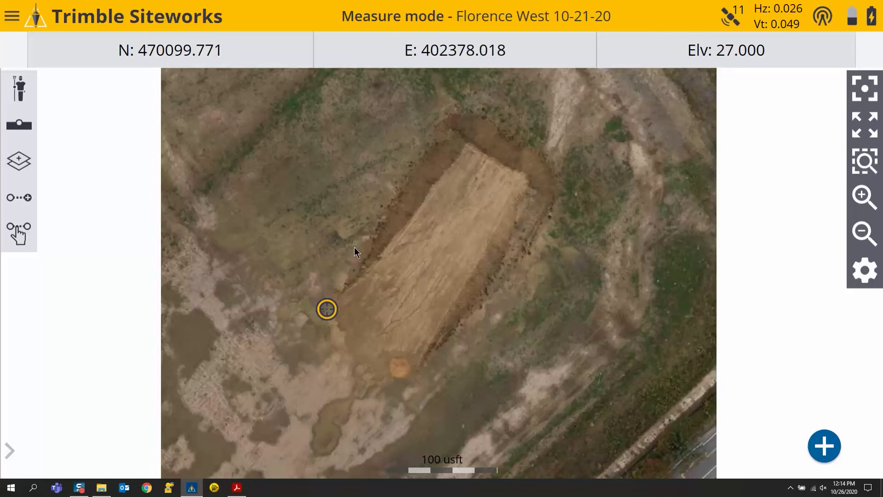
Create a new line named Toe with line type Volume Boundary.
click(24, 129)
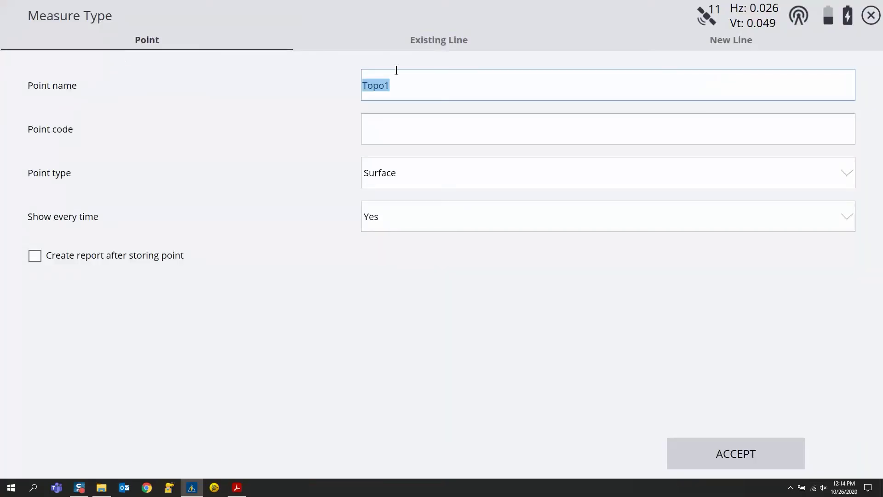
click(749, 41)
click(441, 88)
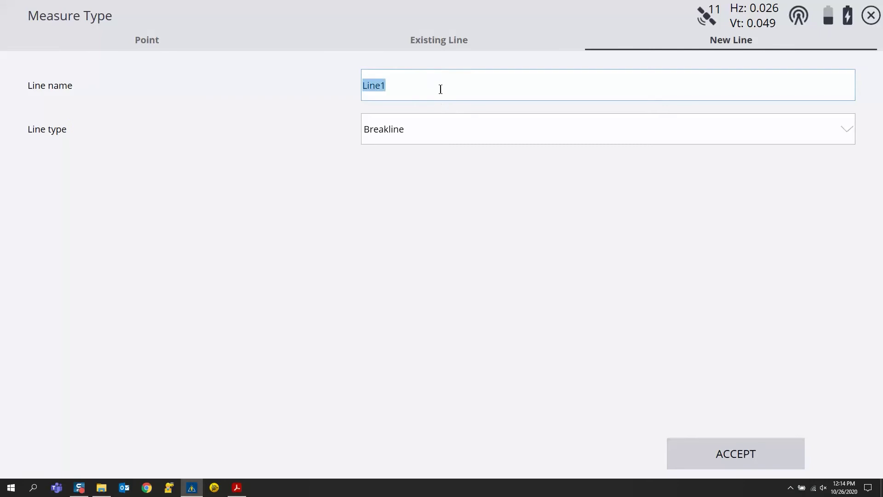
text(Toe)
click(472, 124)
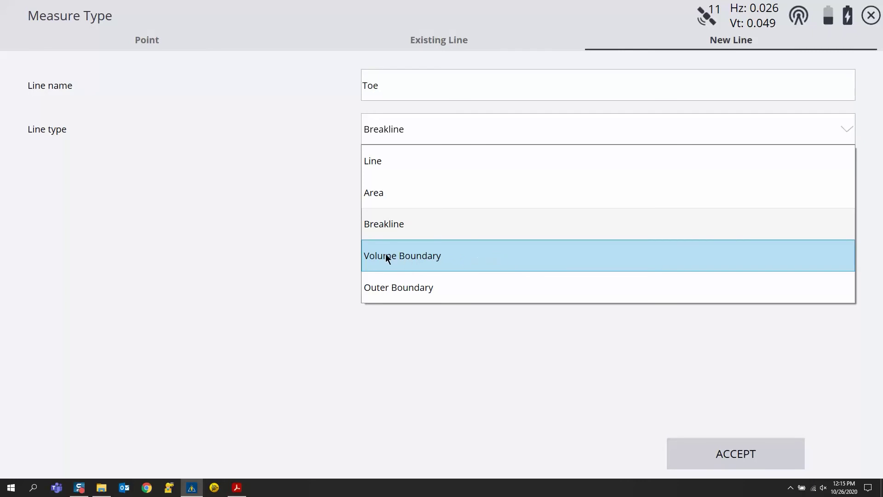
click(451, 256)
click(755, 452)
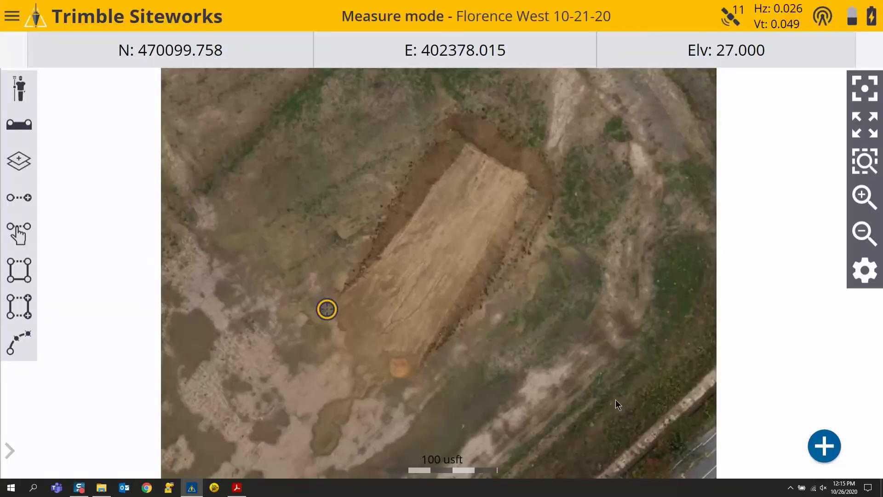
Trace the Toe line around the stockpile base and close it into a polygon.
click(344, 289)
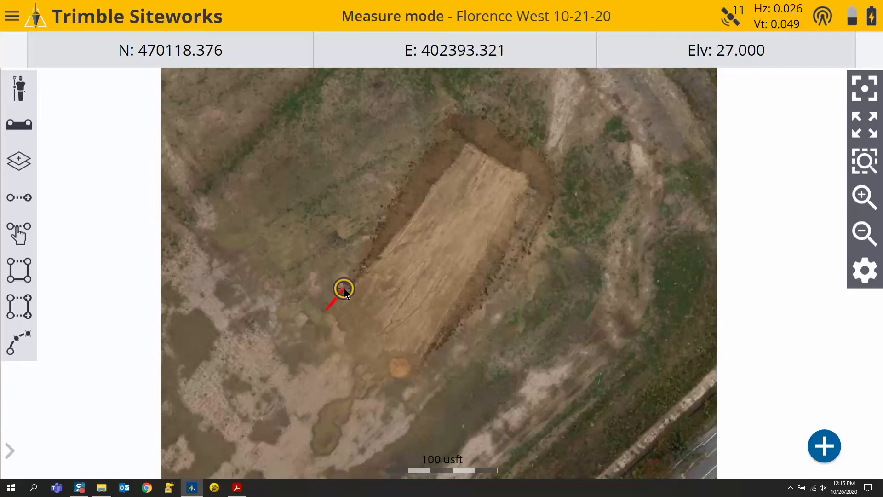
click(357, 264)
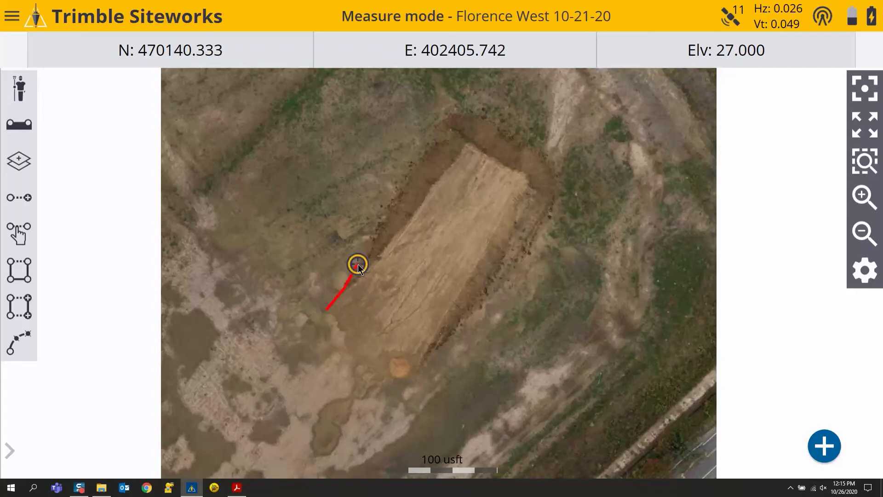
click(372, 247)
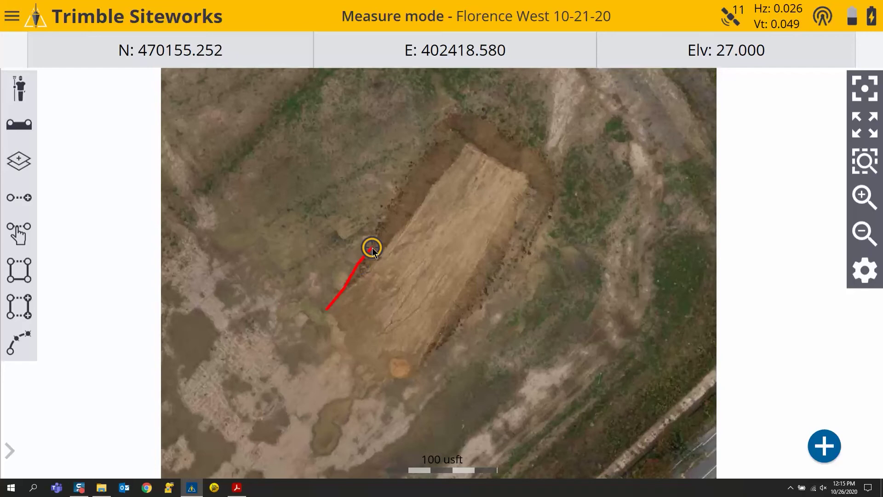
click(381, 224)
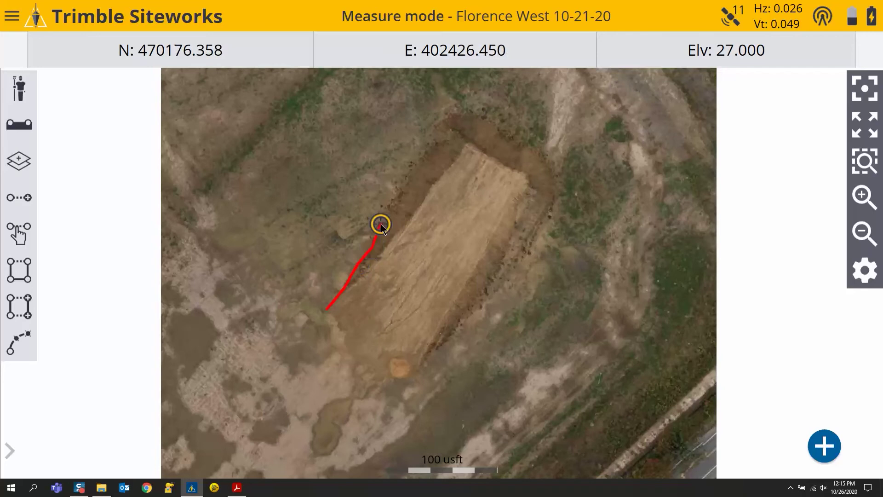
click(393, 203)
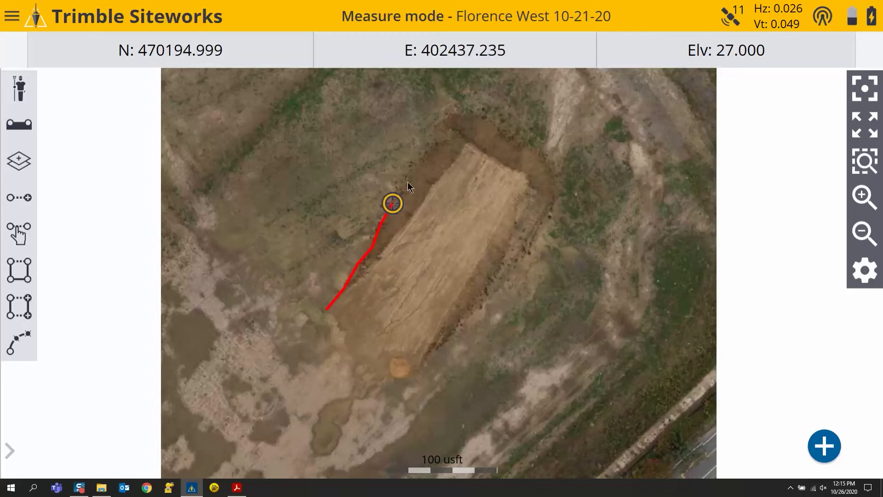
click(408, 181)
click(418, 162)
mouse_move(420, 146)
mouse_down()
mouse_move(453, 115)
mouse_move(523, 138)
mouse_move(551, 172)
mouse_move(554, 200)
mouse_move(533, 230)
mouse_move(542, 233)
mouse_move(446, 348)
mouse_move(410, 372)
mouse_move(342, 343)
mouse_up()
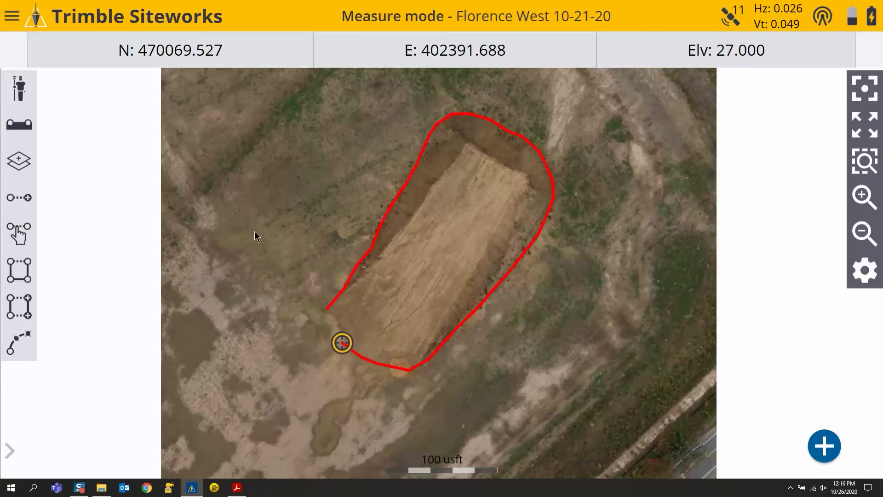
click(26, 272)
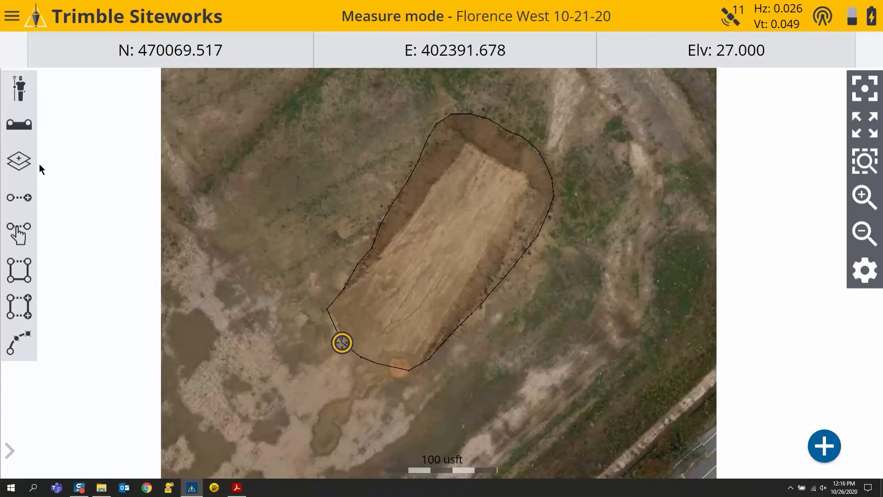
Create a new line named Top with line type Breakline.
click(19, 125)
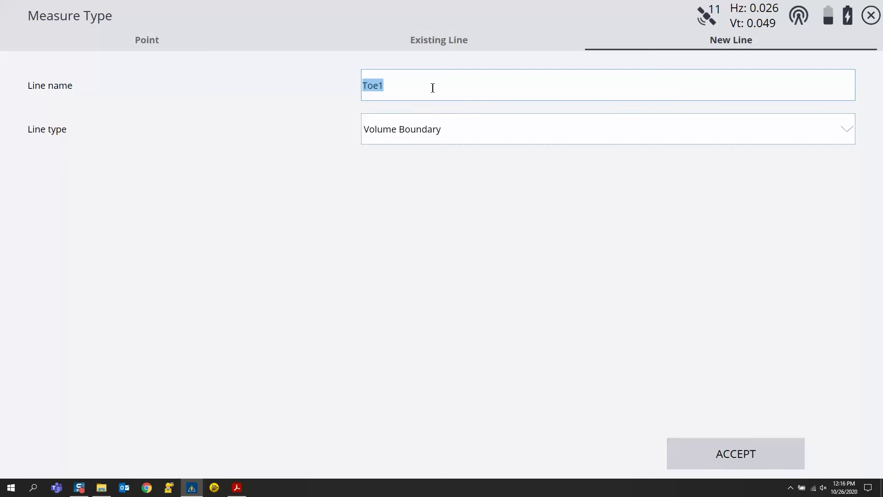
text(Top)
click(559, 124)
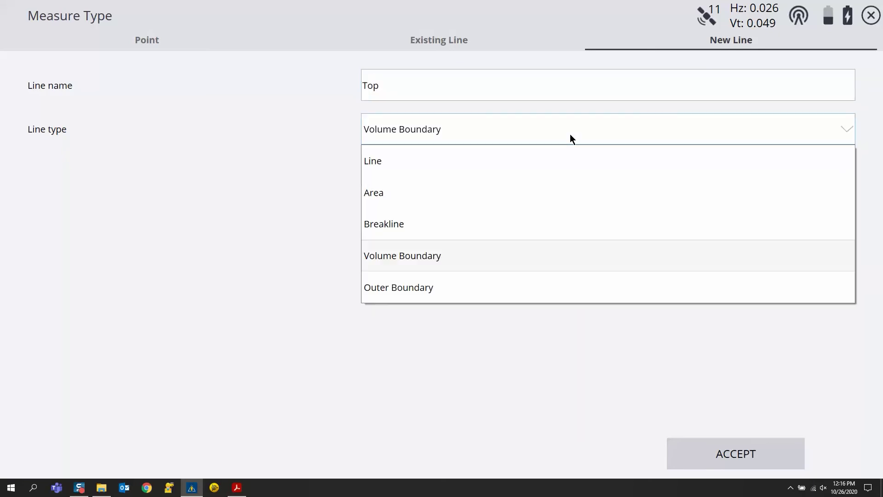
click(475, 225)
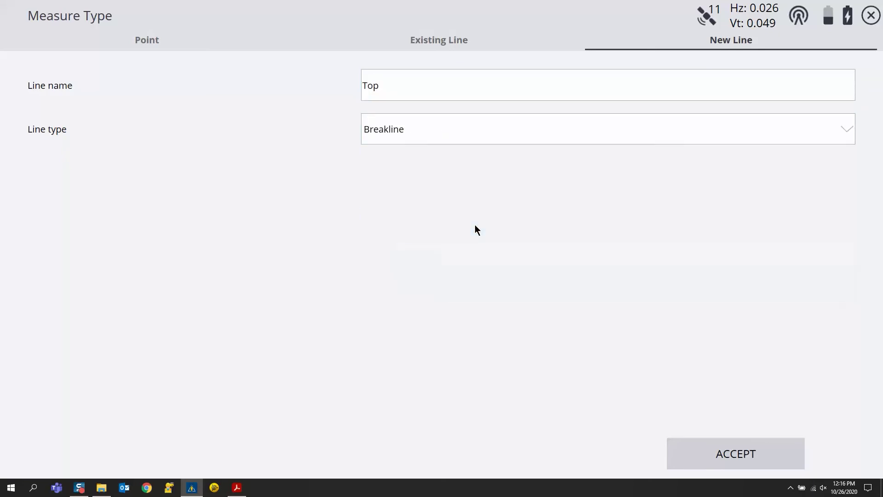
click(754, 454)
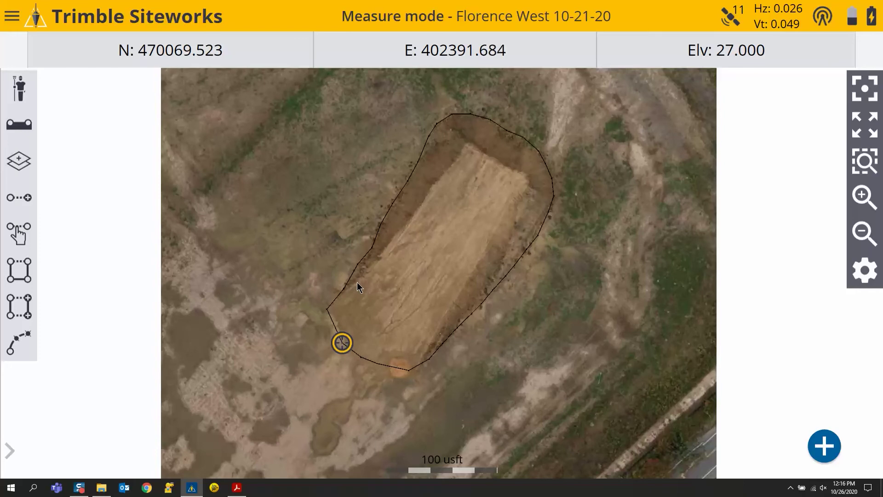
Trace the Top breakline up the pile's west edge and around its north end.
click(357, 282)
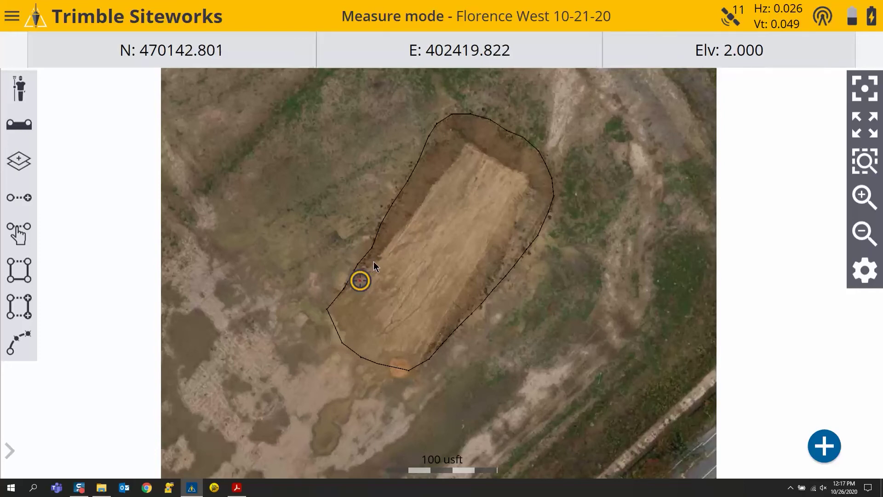
click(373, 263)
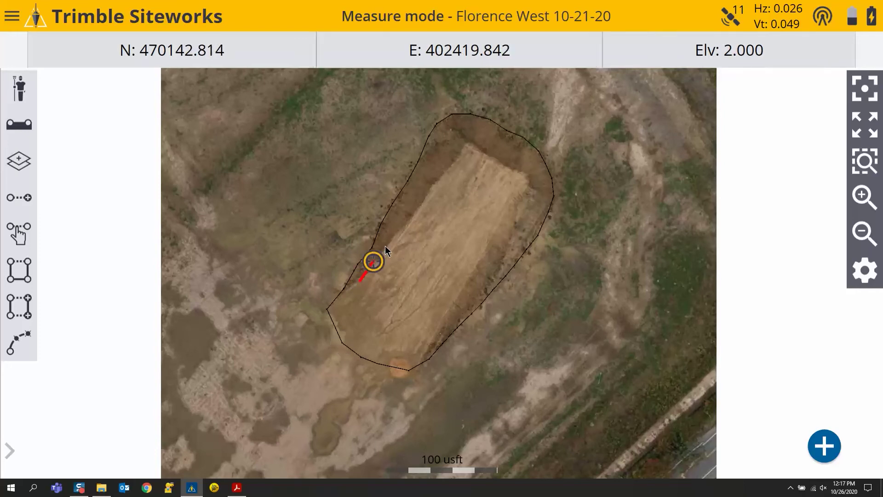
click(385, 246)
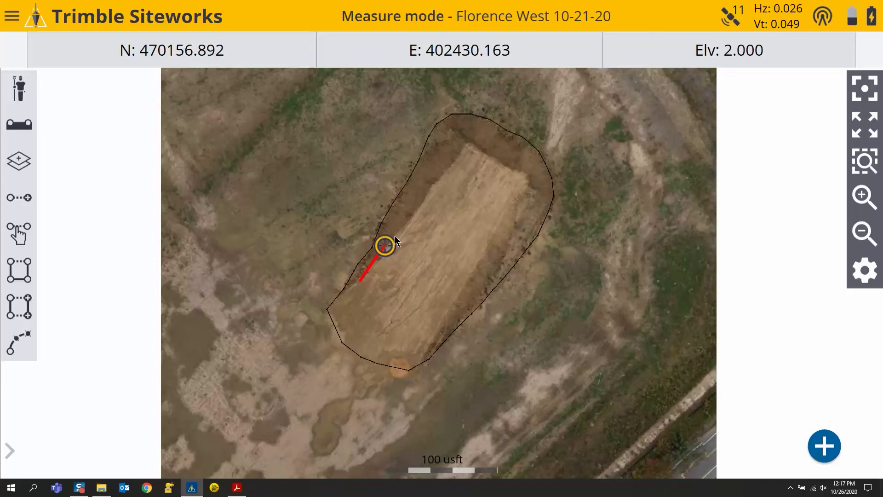
click(396, 234)
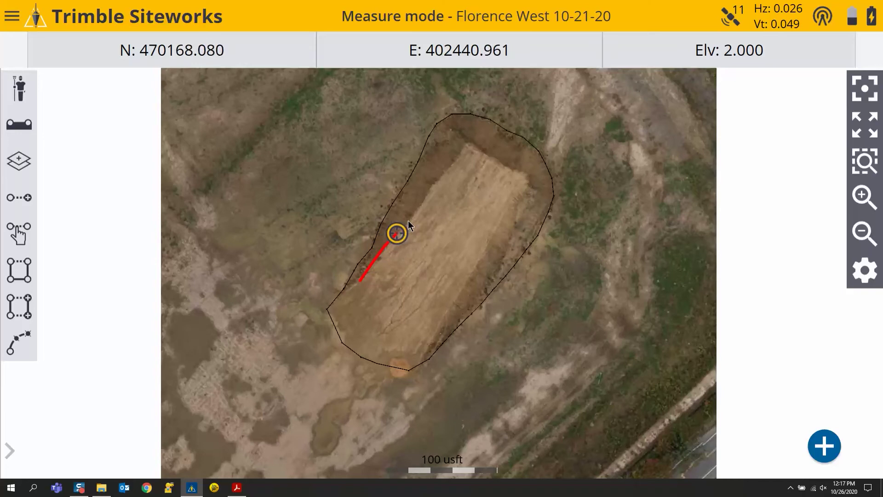
click(409, 221)
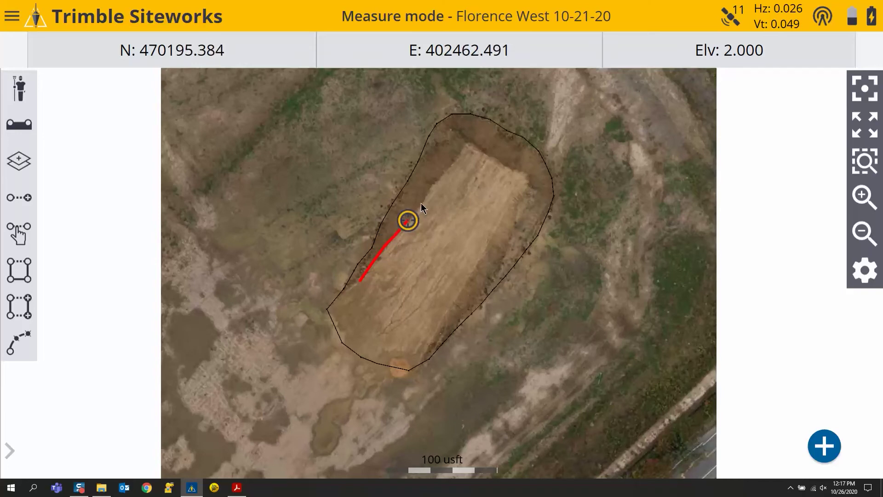
click(432, 187)
click(444, 171)
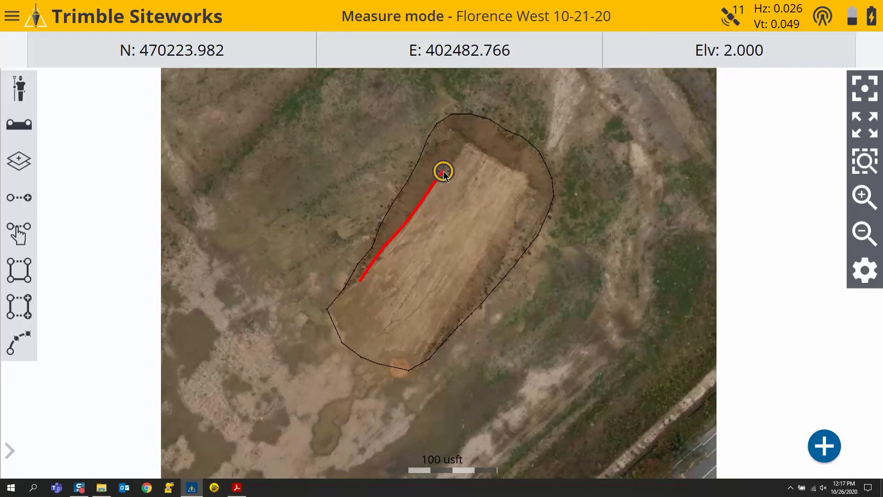
click(456, 156)
click(465, 141)
click(476, 147)
click(489, 157)
click(515, 170)
Continue the Top breakline round the eastern corner and down the east edge to the southern tip.
click(529, 177)
click(529, 188)
click(519, 196)
click(507, 204)
click(501, 221)
click(492, 234)
click(487, 247)
click(477, 263)
click(465, 282)
click(455, 306)
click(447, 314)
click(438, 329)
click(428, 349)
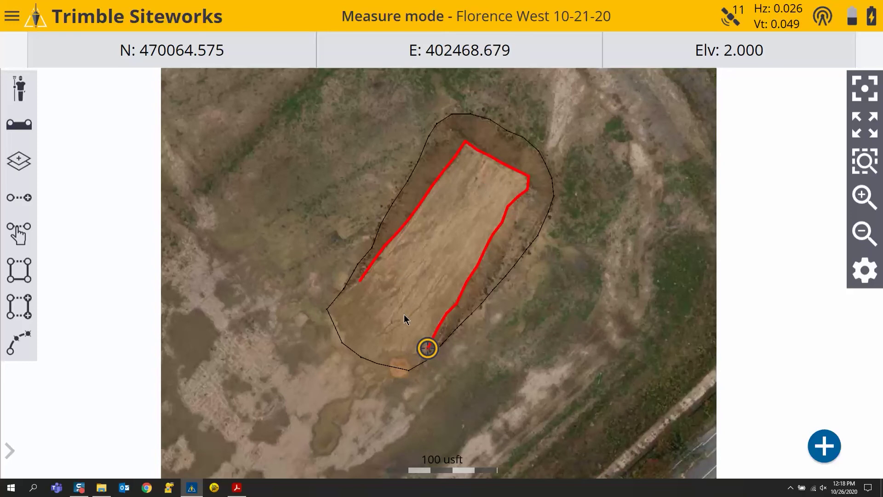
Set point measurement to Top surface points with Show every time set to No.
click(23, 123)
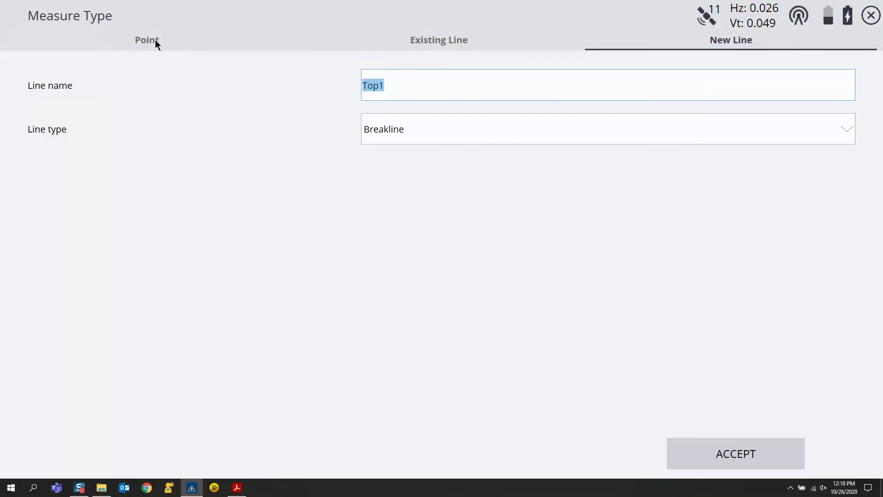
click(147, 40)
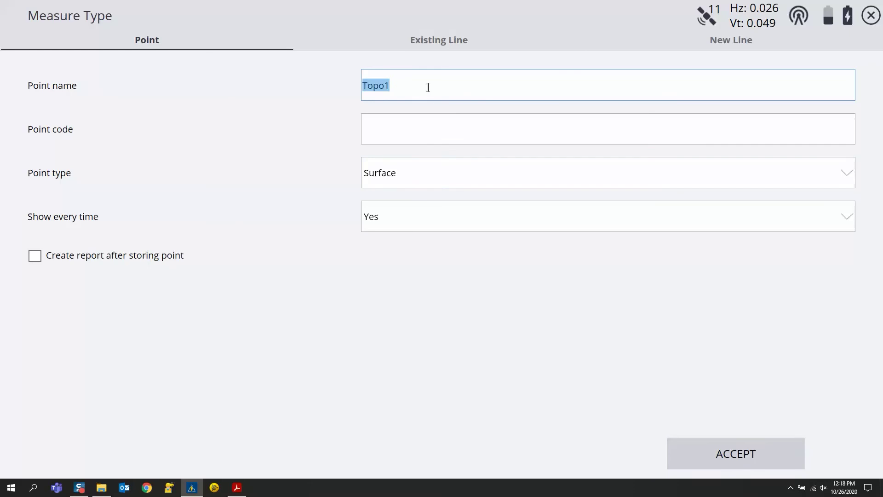
text(Top)
click(468, 223)
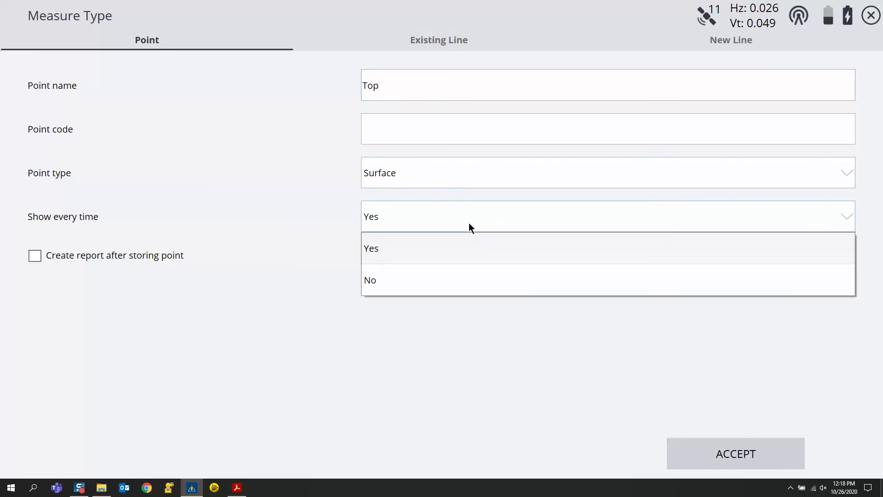
click(463, 278)
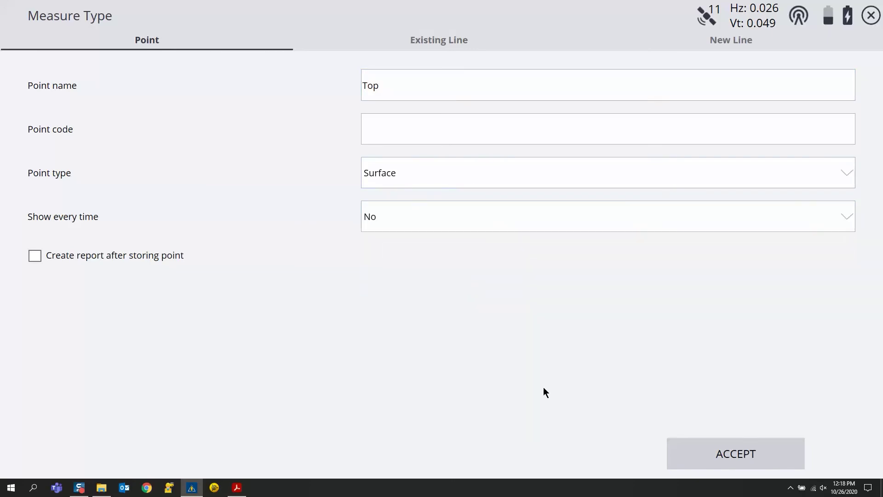
click(759, 450)
click(414, 326)
Measure eight Top surface points scattered across the stockpile's top.
click(396, 313)
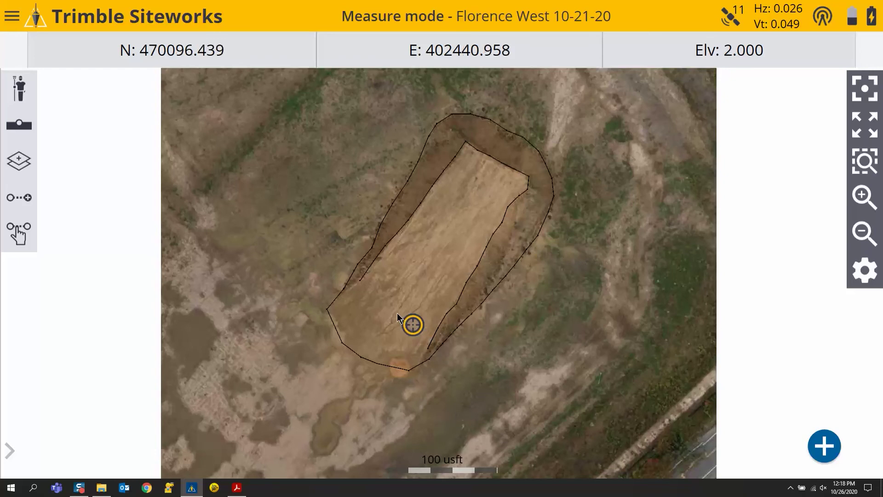
click(374, 292)
click(391, 266)
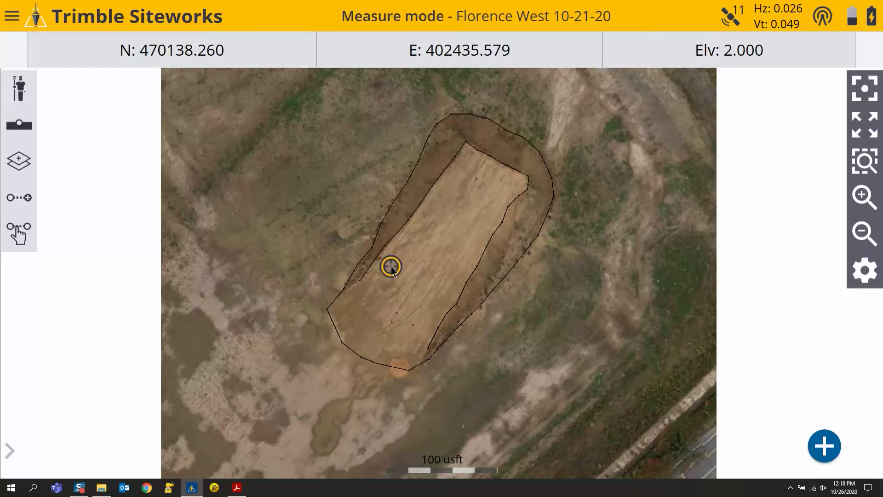
click(409, 274)
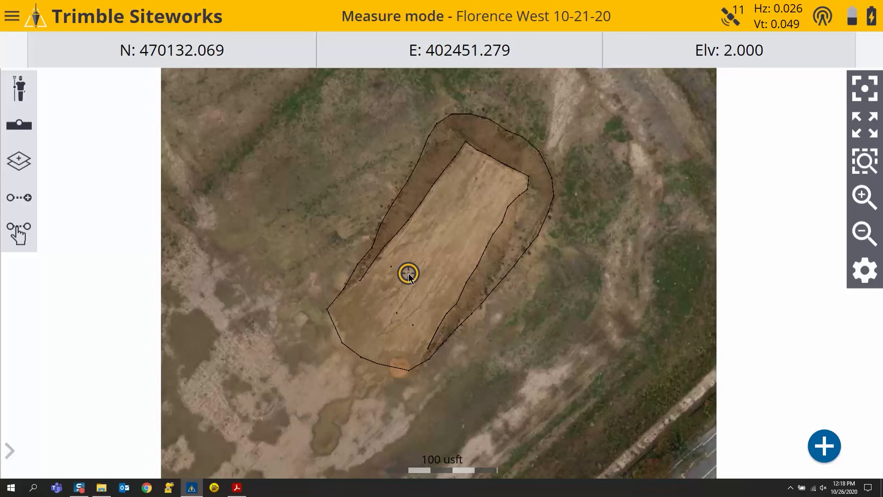
click(435, 289)
click(460, 252)
click(440, 242)
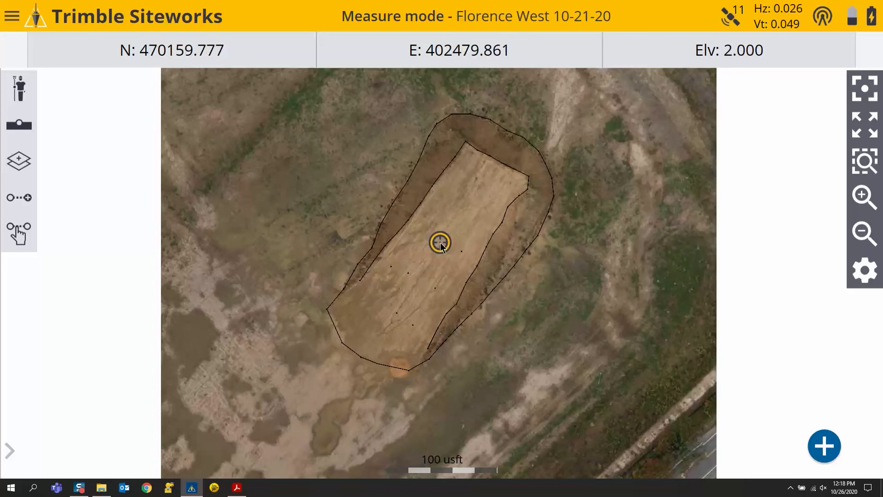
click(422, 230)
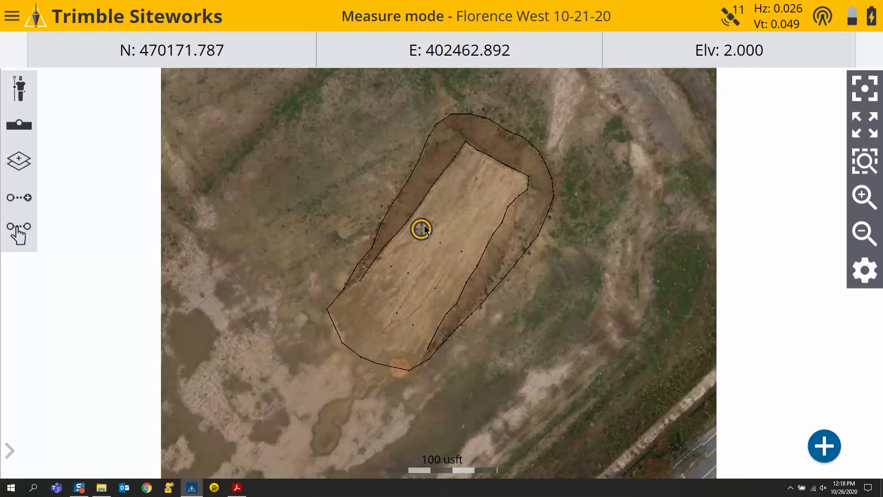
Start Compute Volume from the main menu's COGO, Review & Edit Data options.
click(12, 17)
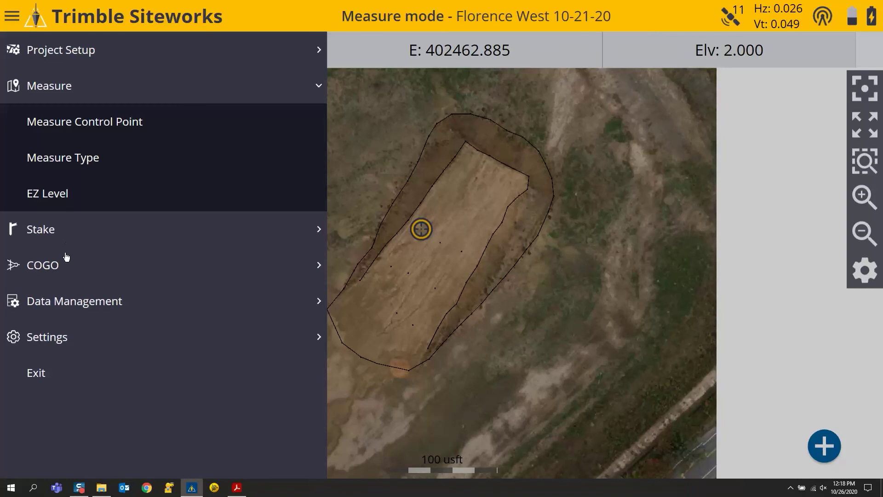
click(71, 267)
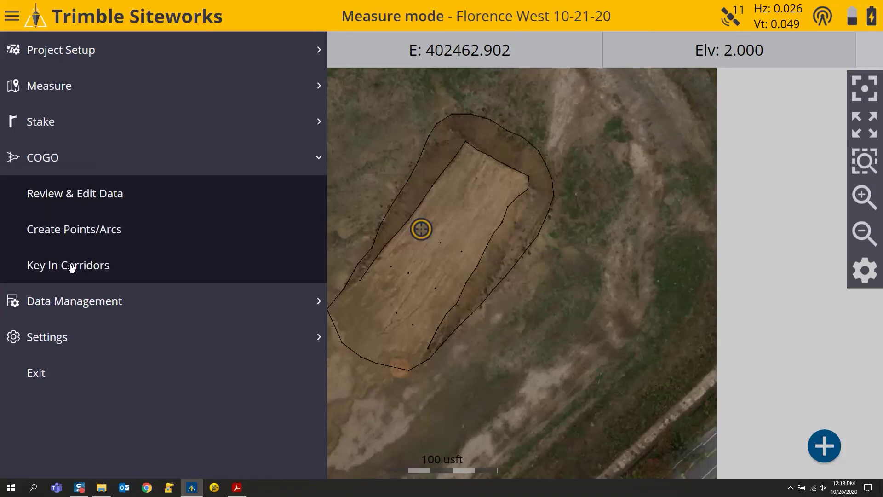
click(135, 197)
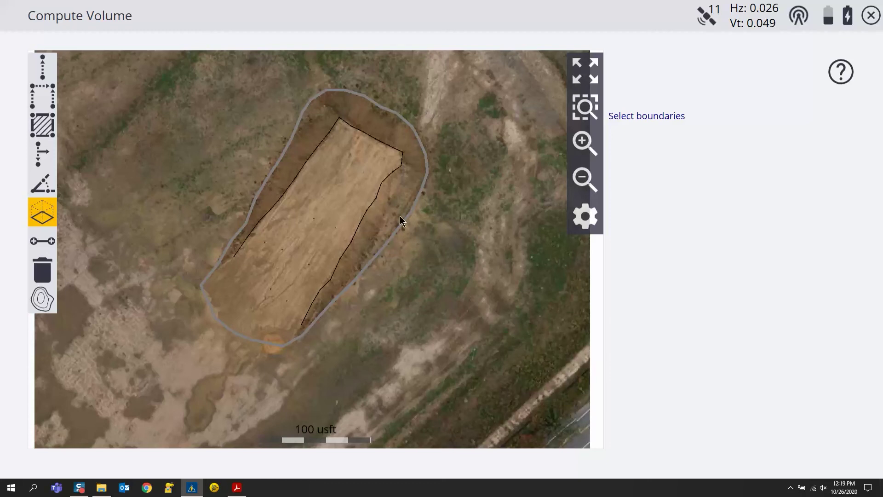
Compute the Stockpile volume inside the Toe boundary, yielding 17287.889 cu yds of fill.
click(425, 151)
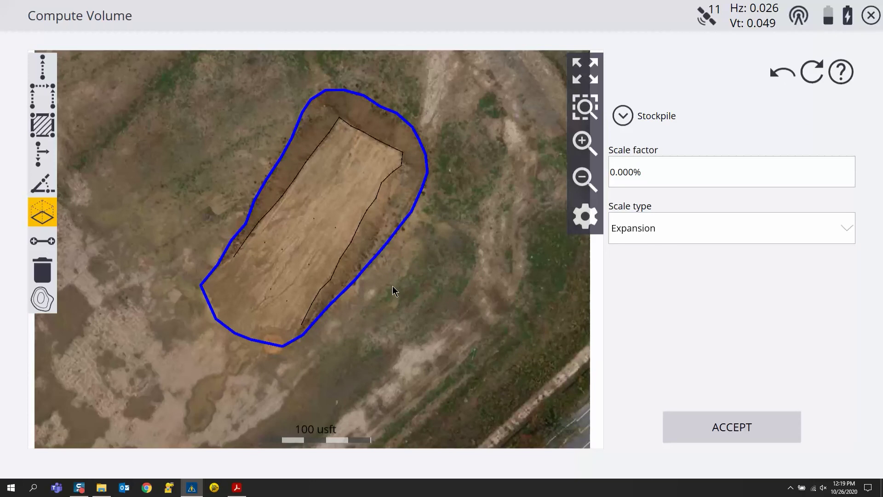
click(621, 116)
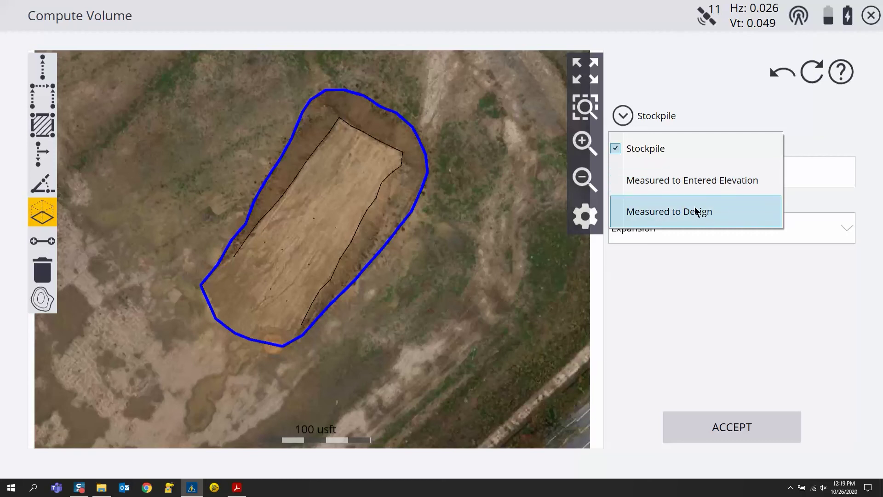
click(664, 149)
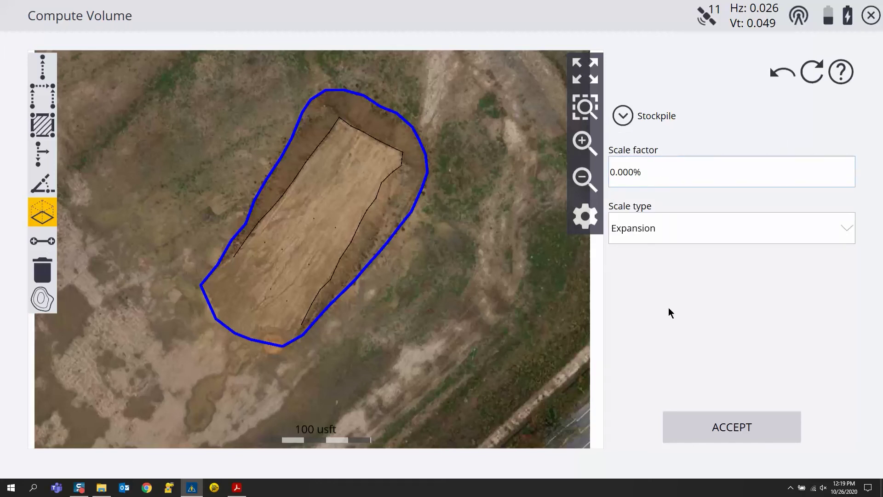
click(739, 426)
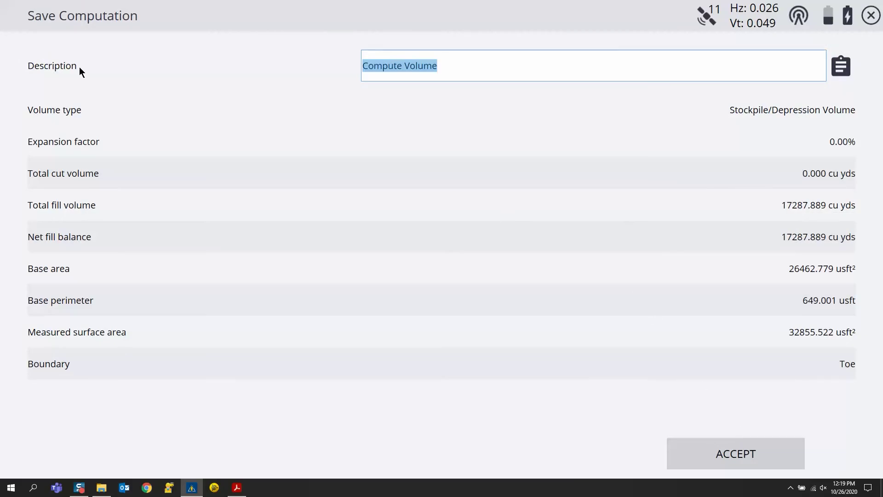
Append ' - Topsoil Excess' to the computation description, making it 'Compute Volume - Topsoil Excess'.
click(468, 70)
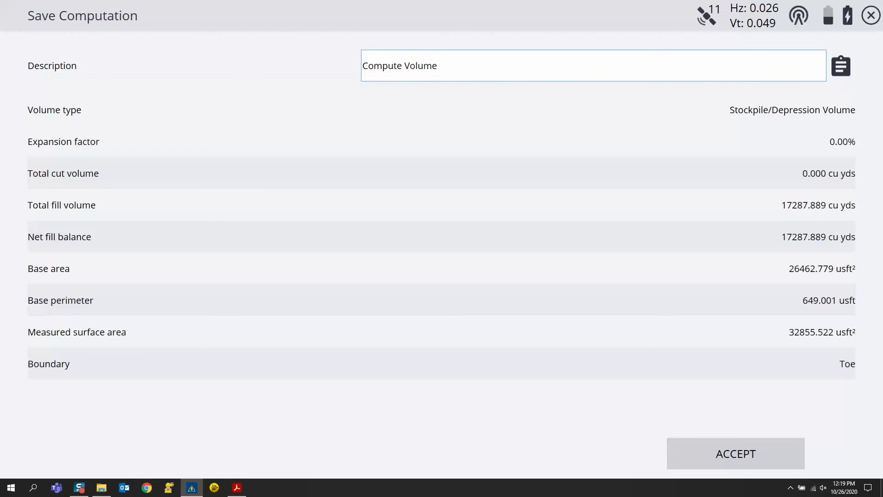
text(- Topsoil Excess)
Open the PDF report and enter 'Excess Topsoil Pile' as its title.
click(842, 66)
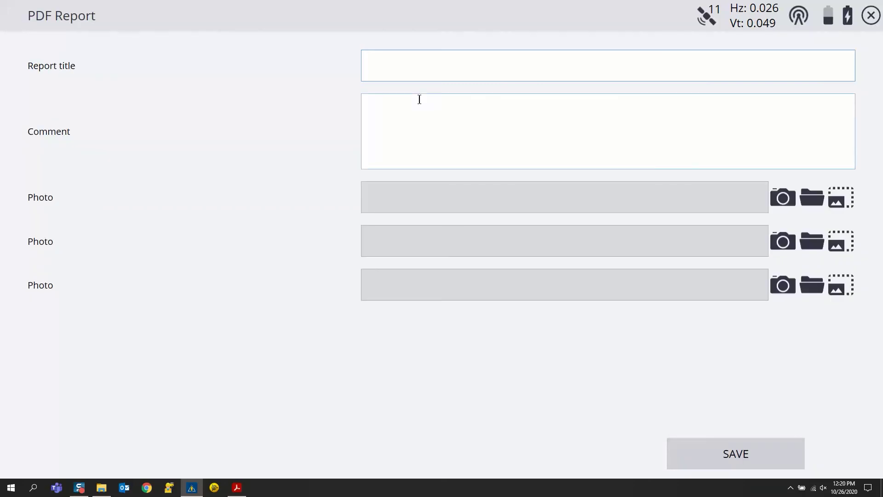
text(Excess Topsoil Pile)
click(418, 112)
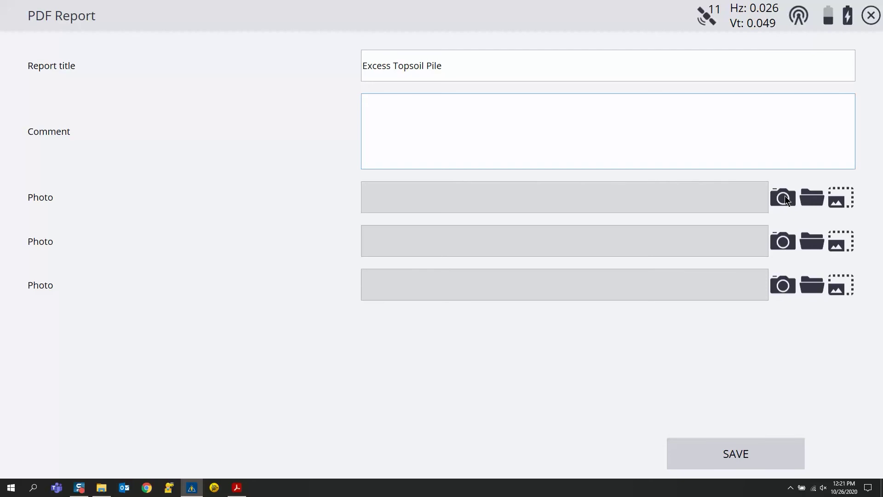
Attach stockpile1.jpg as the first report photo.
click(812, 198)
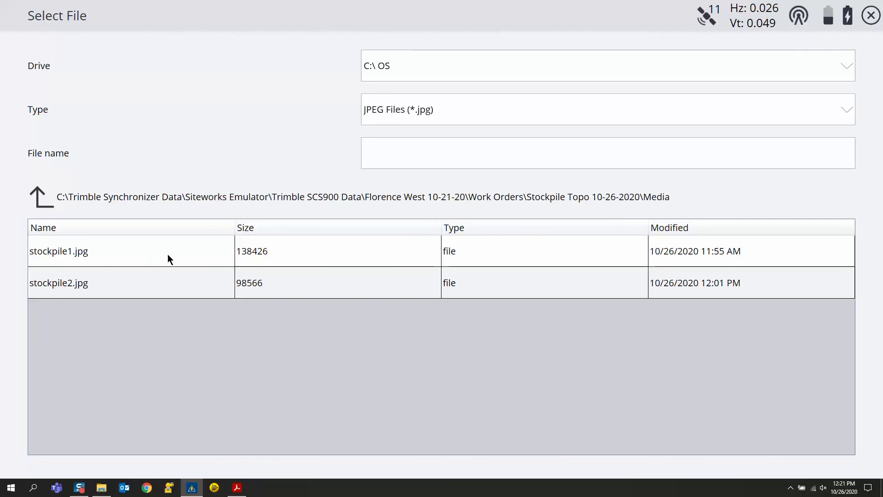
click(195, 257)
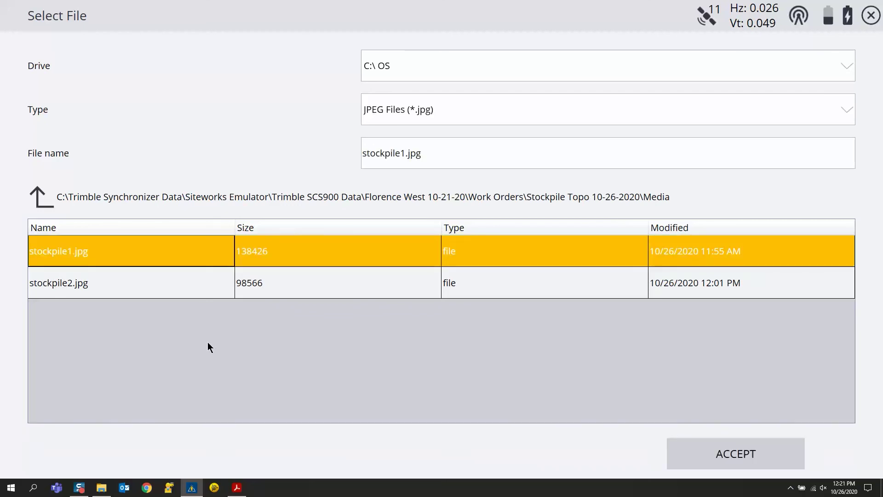
click(736, 455)
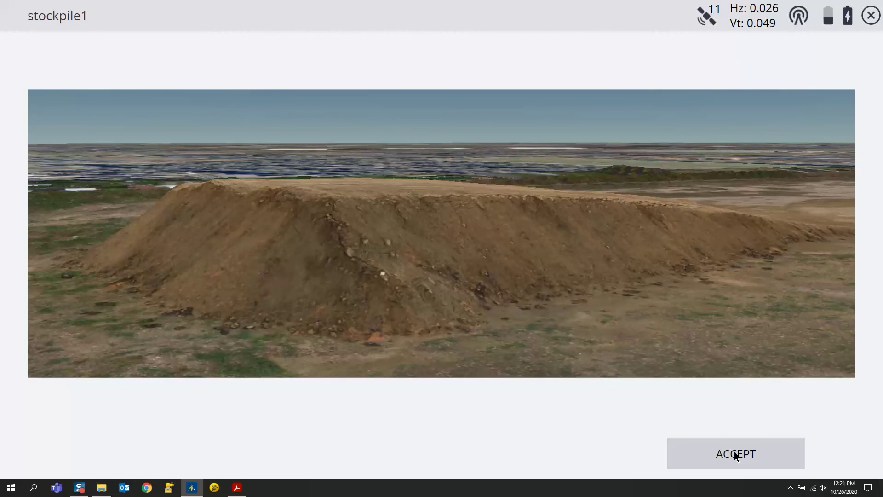
click(736, 454)
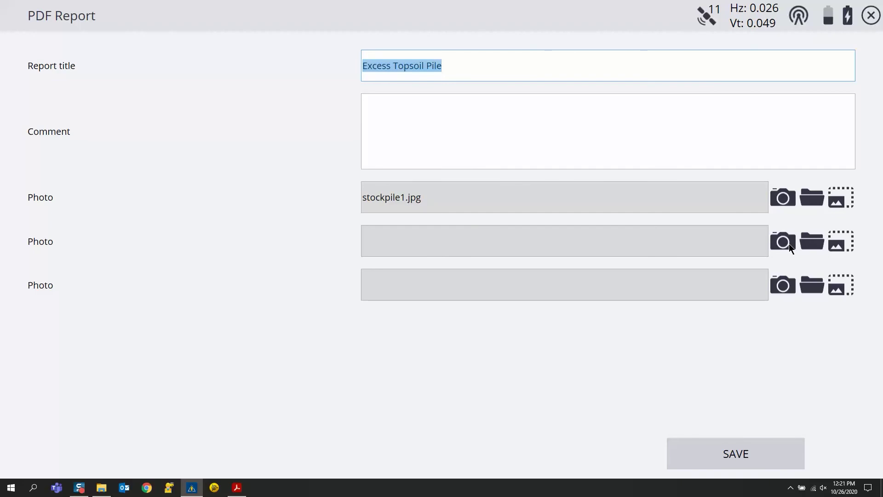
Attach stockpile2.jpg as the second photo and save the PDF report.
click(813, 242)
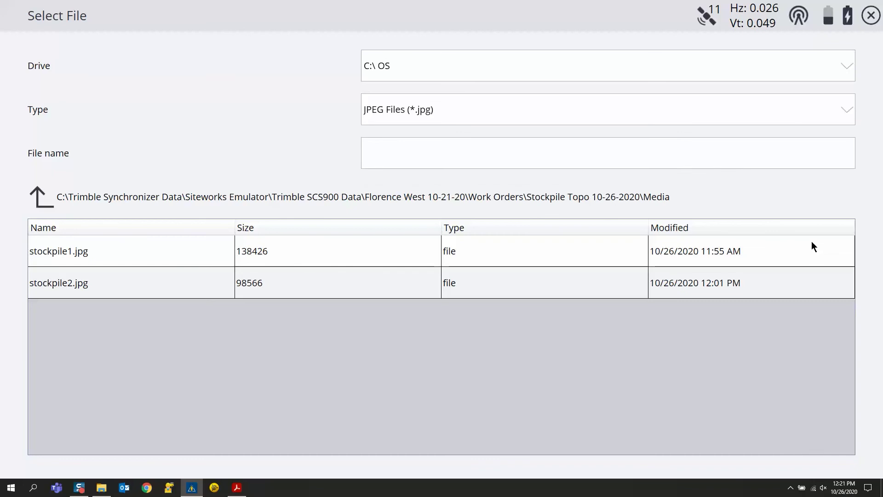
click(531, 282)
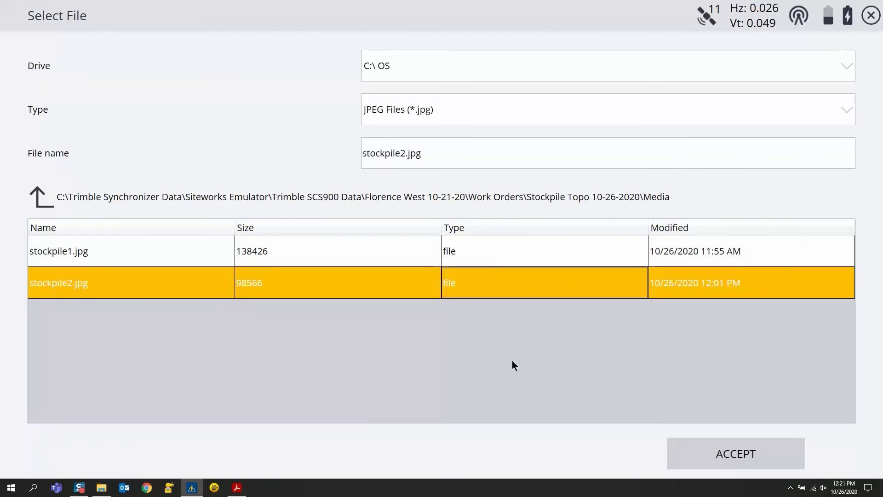
click(726, 445)
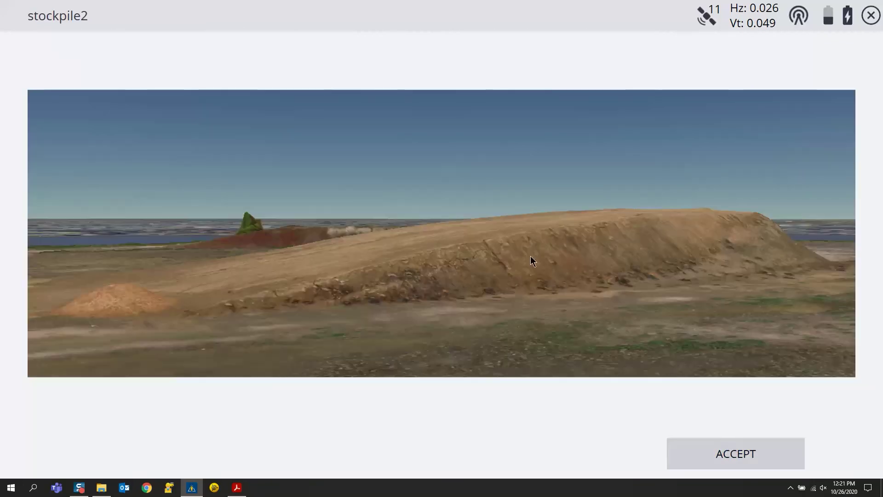
click(736, 455)
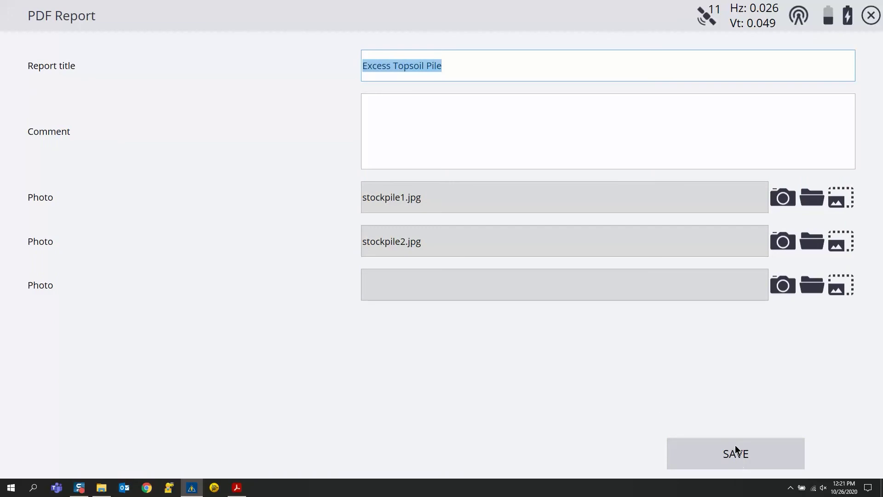
click(737, 447)
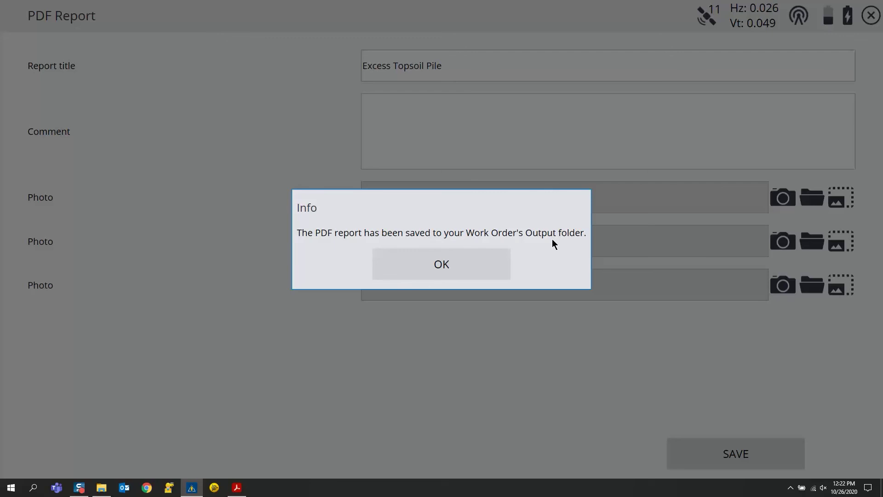
Save the 'Compute Volume - Topsoil Excess' computation and return to the Florence West 10-21-20 map.
click(465, 264)
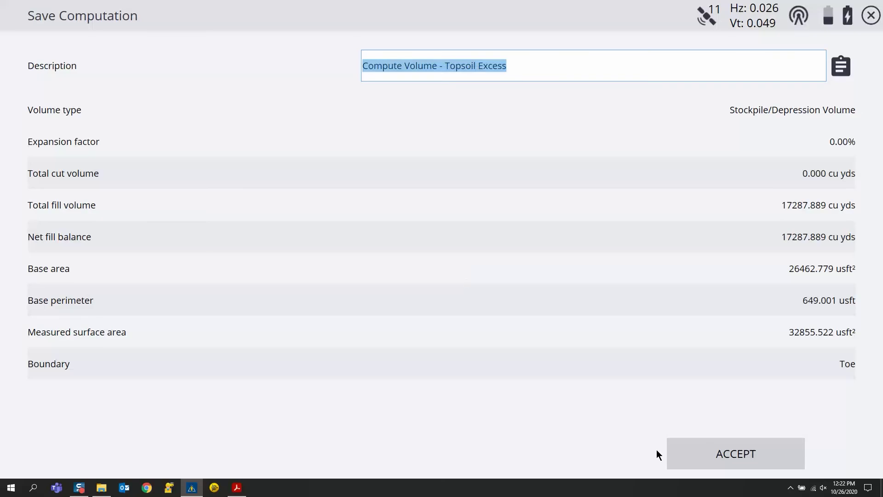
click(767, 452)
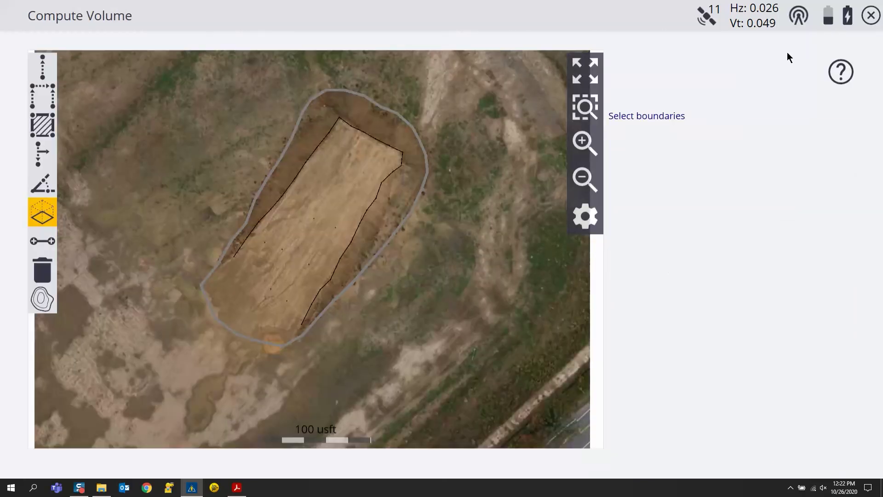
click(871, 16)
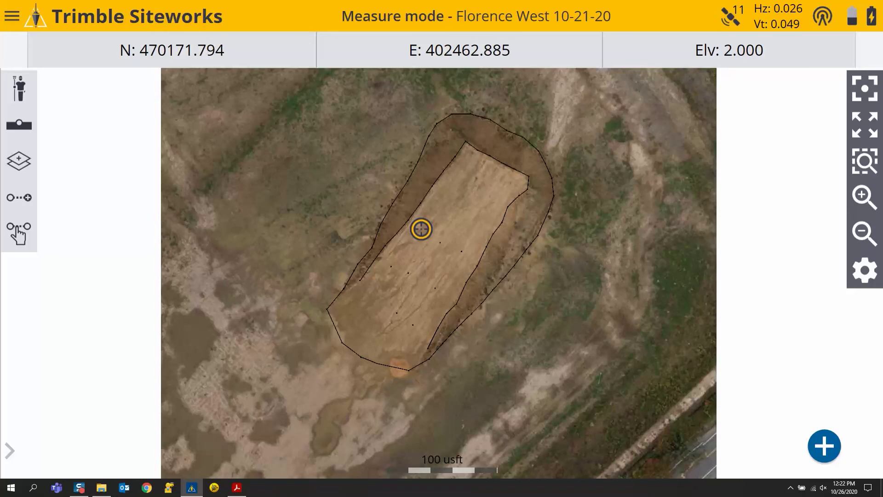
Open Excess Topsoil Pile_2020-10-26T122159.pdf from the work order's Output folder.
key(alt+Tab)
drag(663, 144, 451, 81)
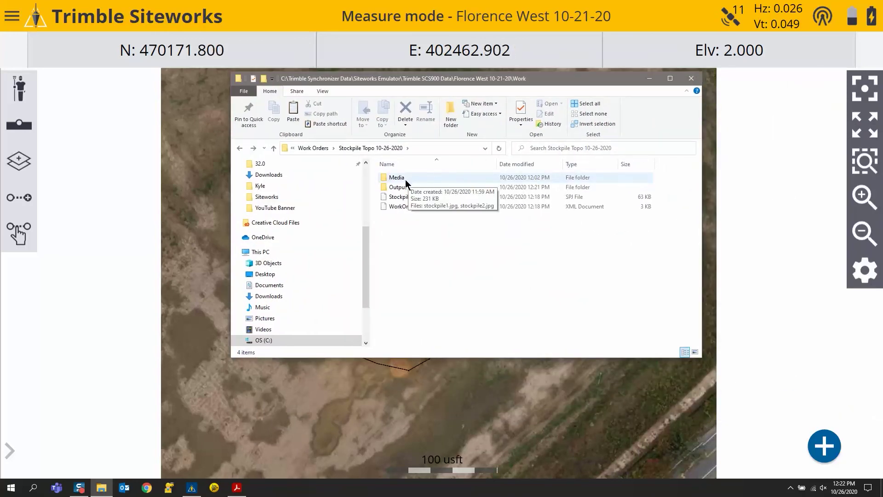
click(394, 187)
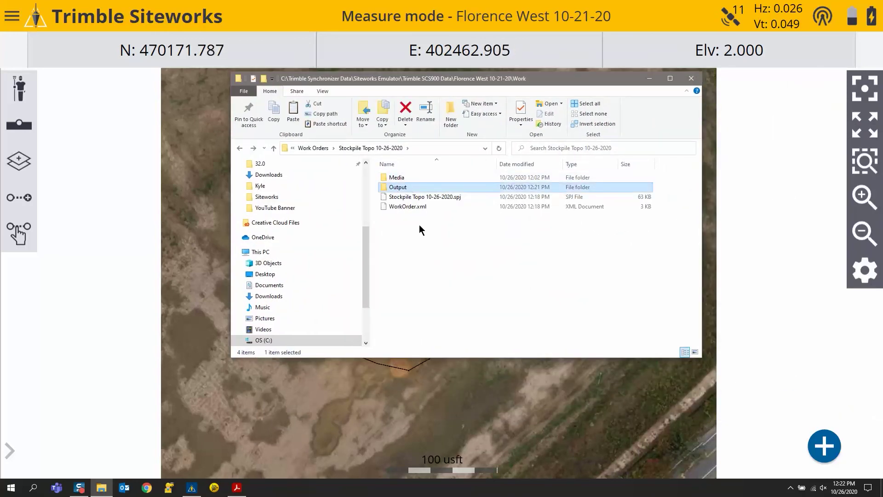
double_click(406, 186)
click(432, 178)
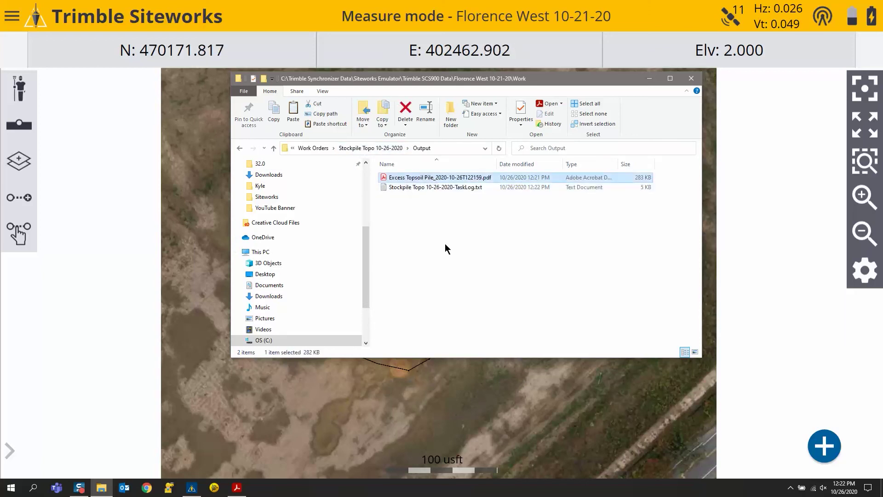
double_click(481, 179)
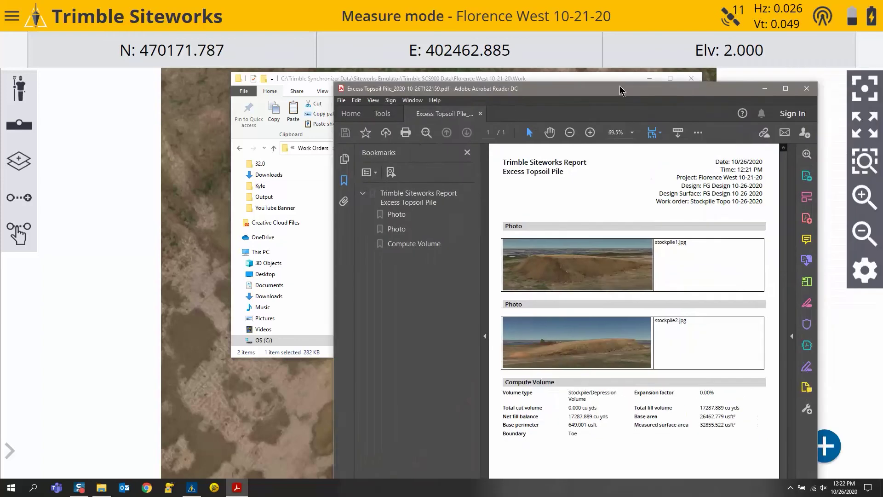
Maximize the report and scroll past both photos to the 17287.889 cu yds fill results.
drag(640, 87, 494, 1)
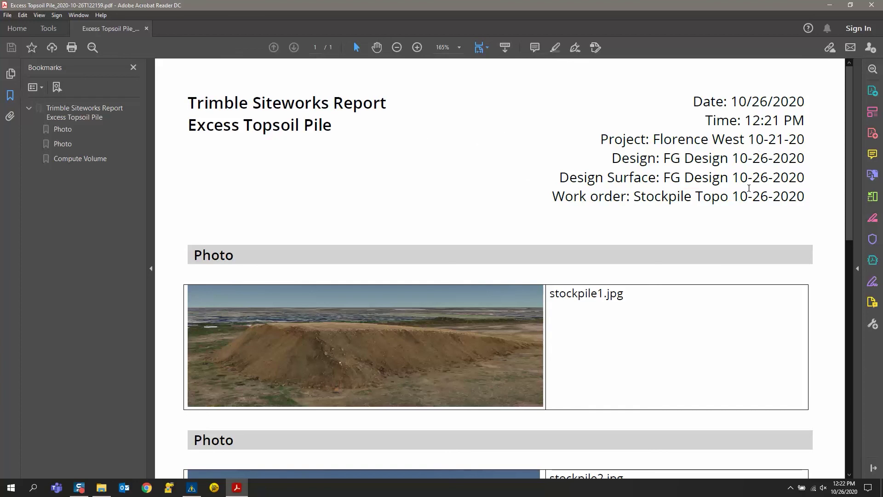
scroll(741, 205, down, 5)
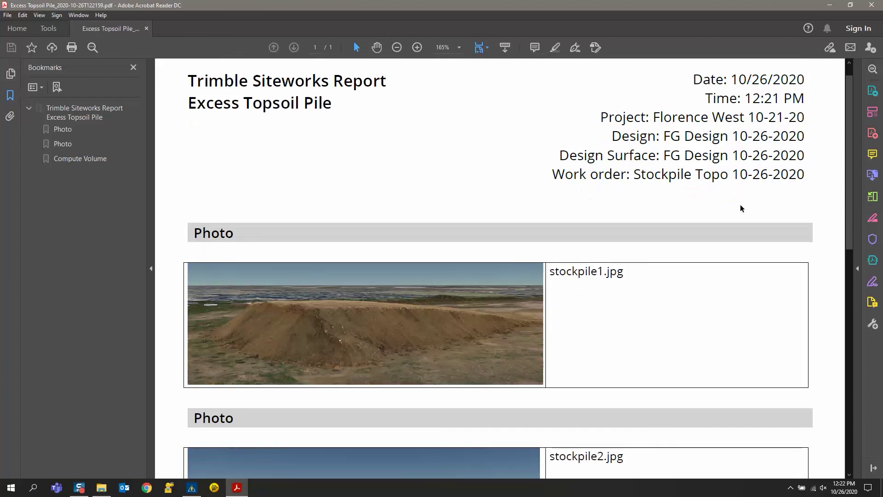
scroll(739, 220, down, 8)
scroll(739, 222, down, 3)
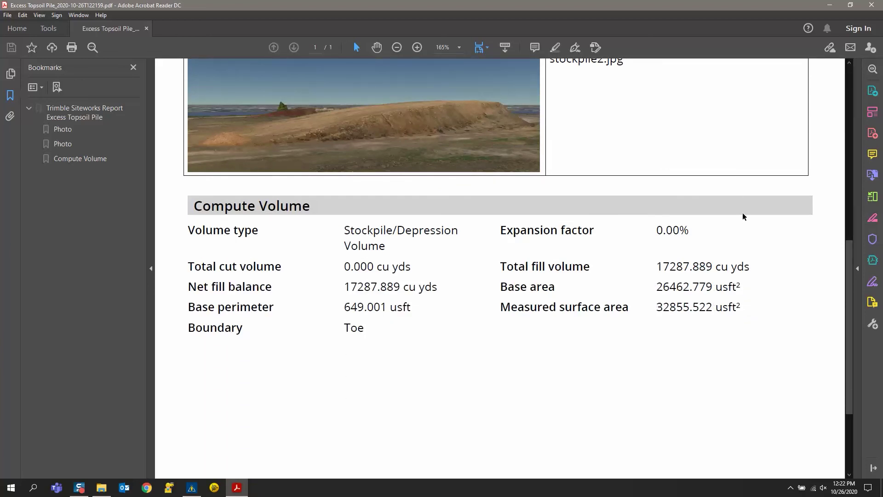
scroll(744, 214, down, 1)
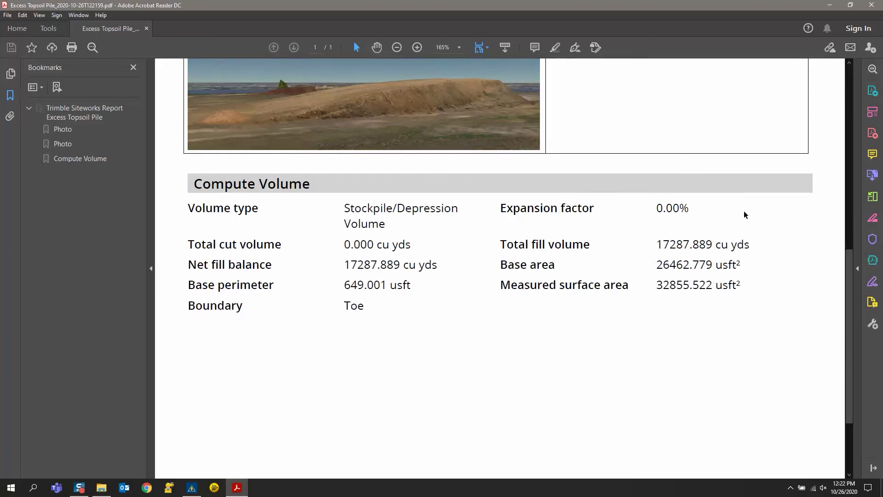